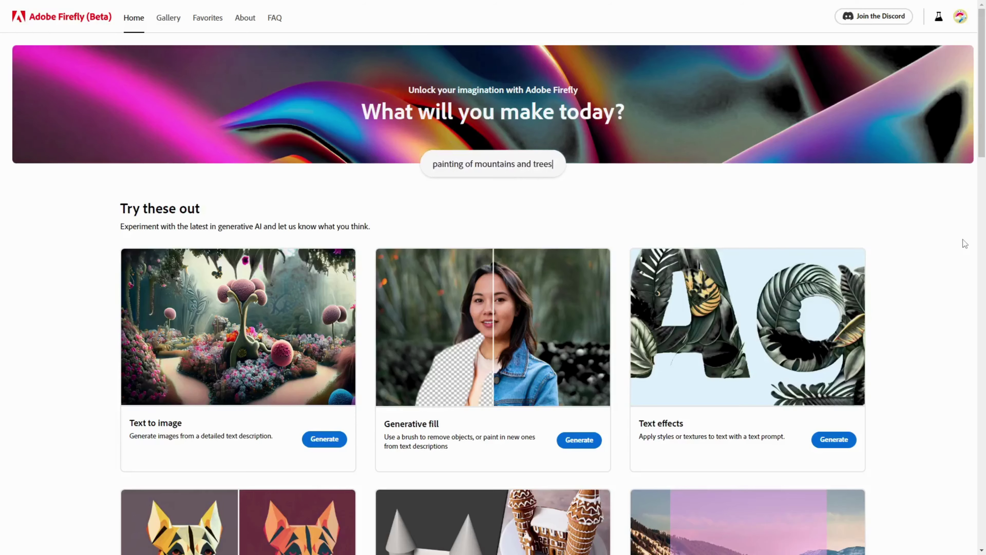
Upload the portrait of the woman in front of red rocks into Generative fill
{"action": "scroll", "coordinate": [597, 300], "scroll_direction": "down", "scroll_amount": 4}
{"action": "left_click", "coordinate": [597, 299]}
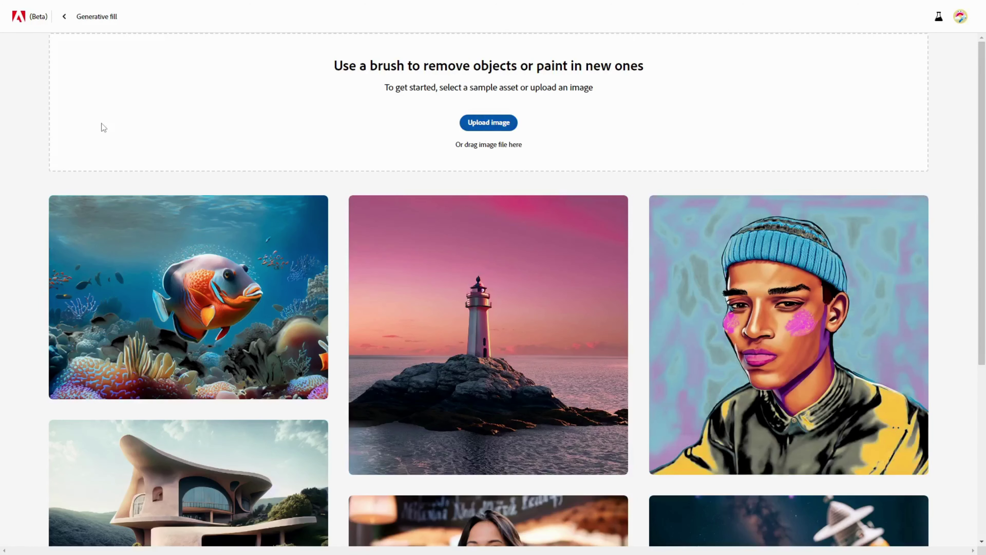
{"action": "left_click", "coordinate": [104, 127]}
{"action": "left_click", "coordinate": [169, 110]}
{"action": "left_click", "coordinate": [399, 260]}
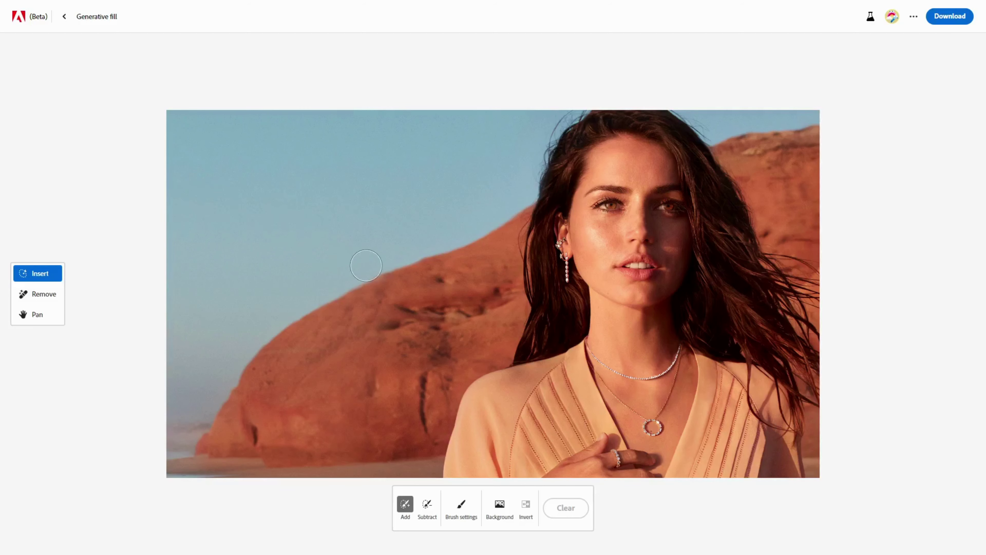
Auto-mask the rocky background and generate an Eiffel Tower at night backdrop from a prompt
{"action": "left_click", "coordinate": [501, 507]}
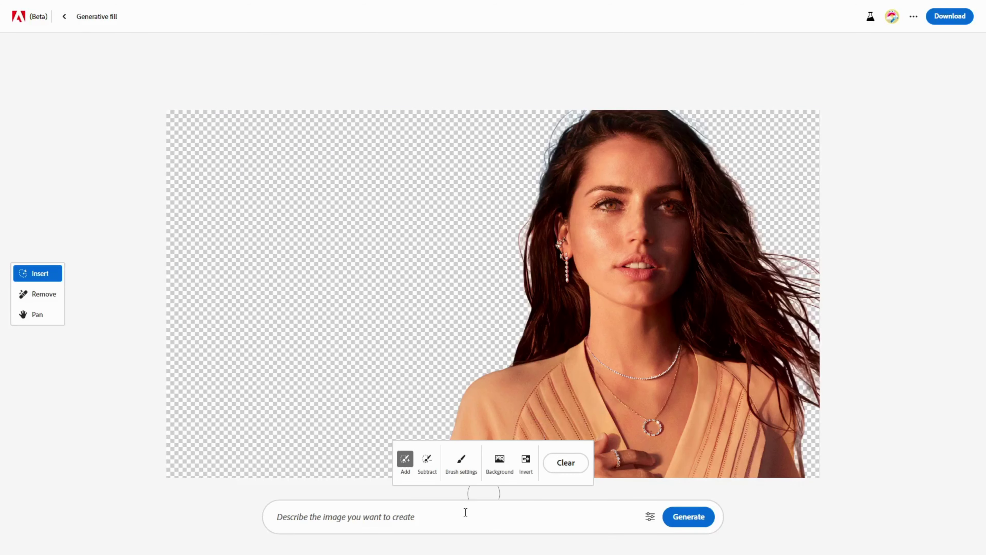
{"action": "left_click", "coordinate": [465, 512]}
{"action": "type", "text": "the eiffle tower at night"}
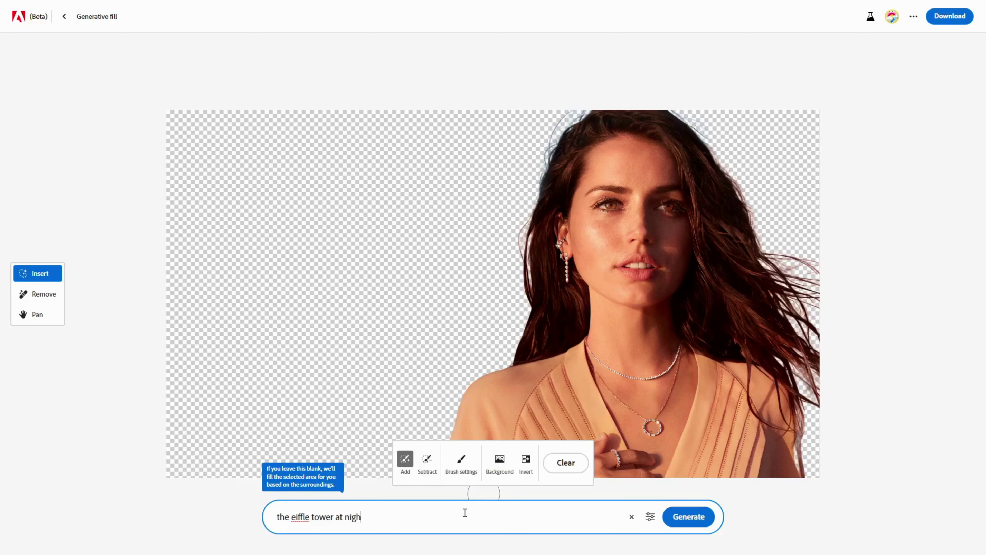
{"action": "left_click", "coordinate": [685, 518]}
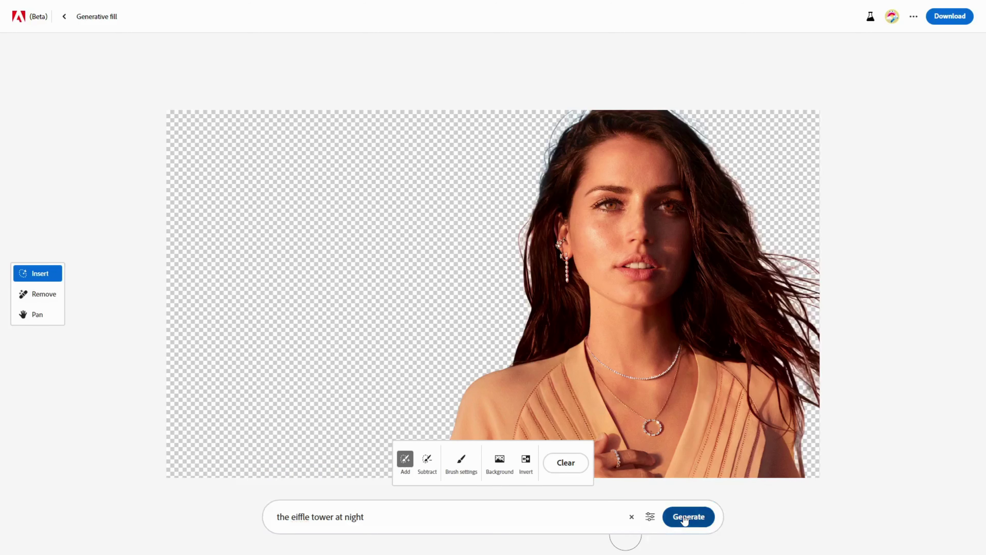
{"action": "left_click", "coordinate": [685, 517]}
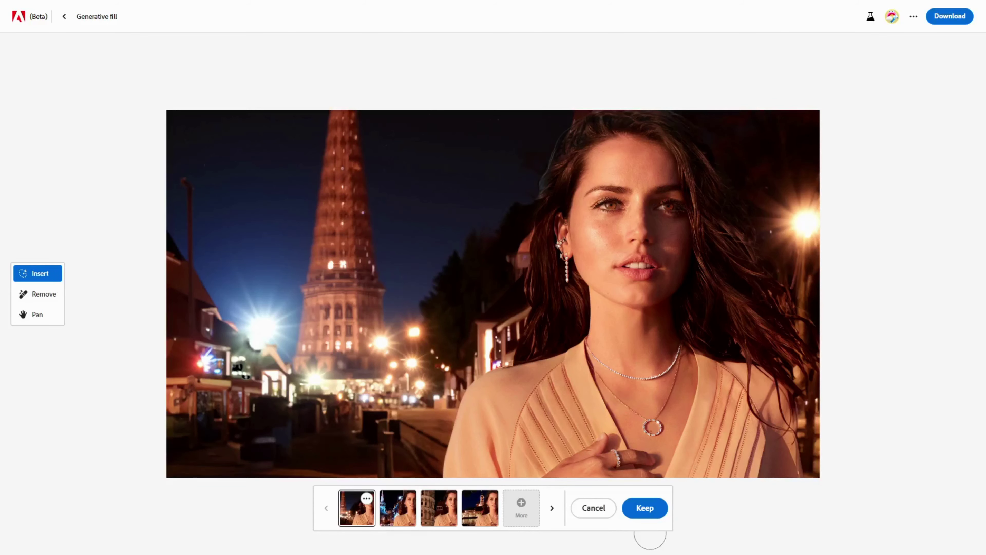
Discard the night result, generate tropical beach backgrounds and browse the palm-lined variations
{"action": "left_click", "coordinate": [593, 508]}
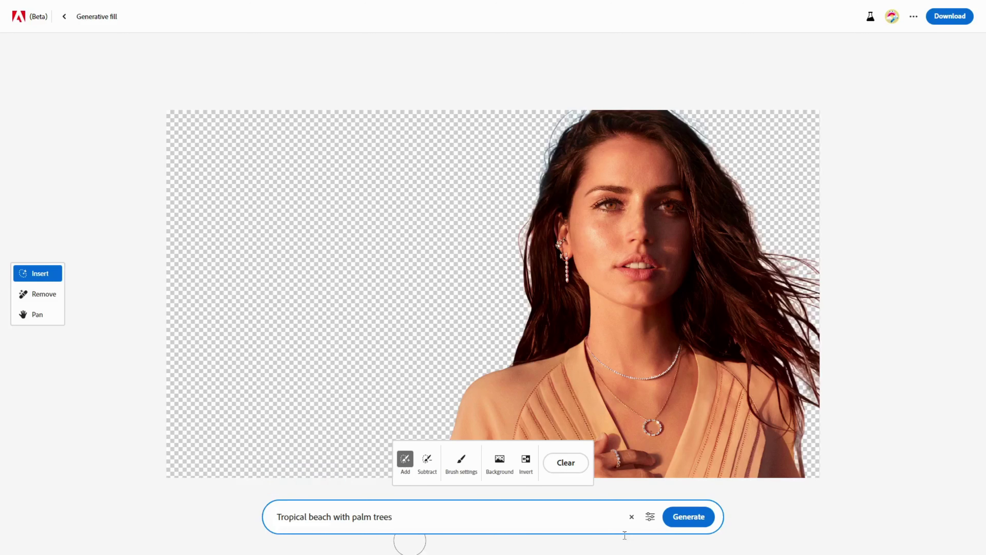
{"action": "left_click", "coordinate": [683, 523]}
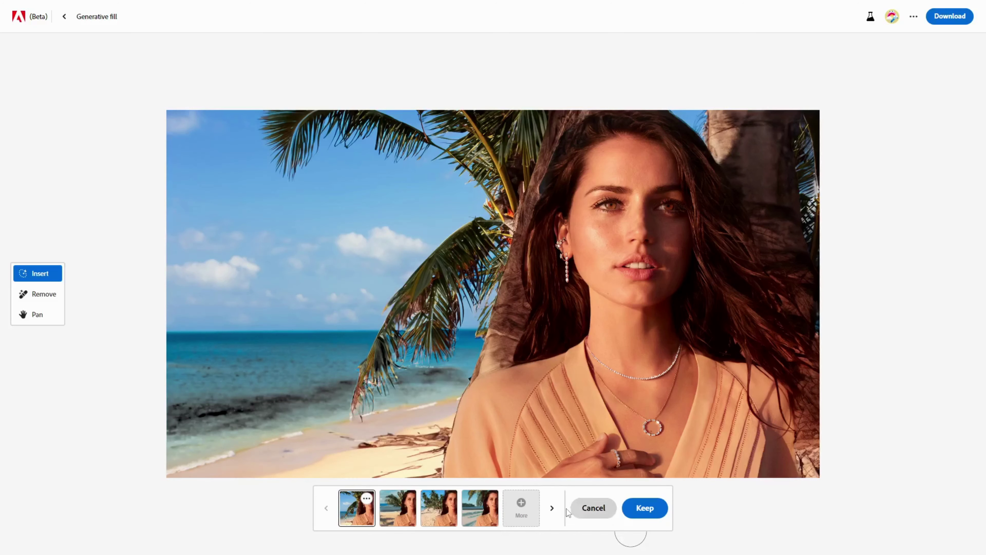
{"action": "left_click", "coordinate": [558, 515]}
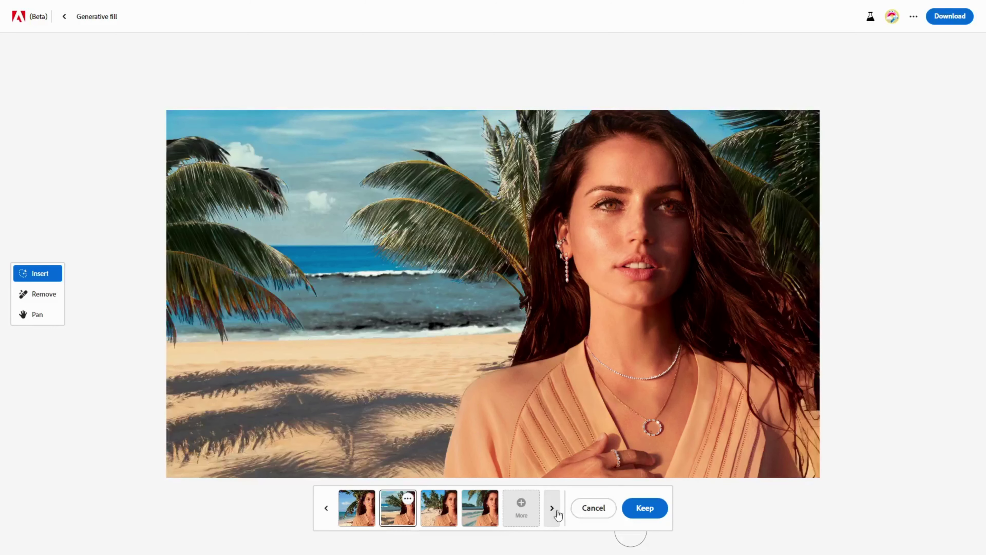
{"action": "left_click", "coordinate": [558, 514]}
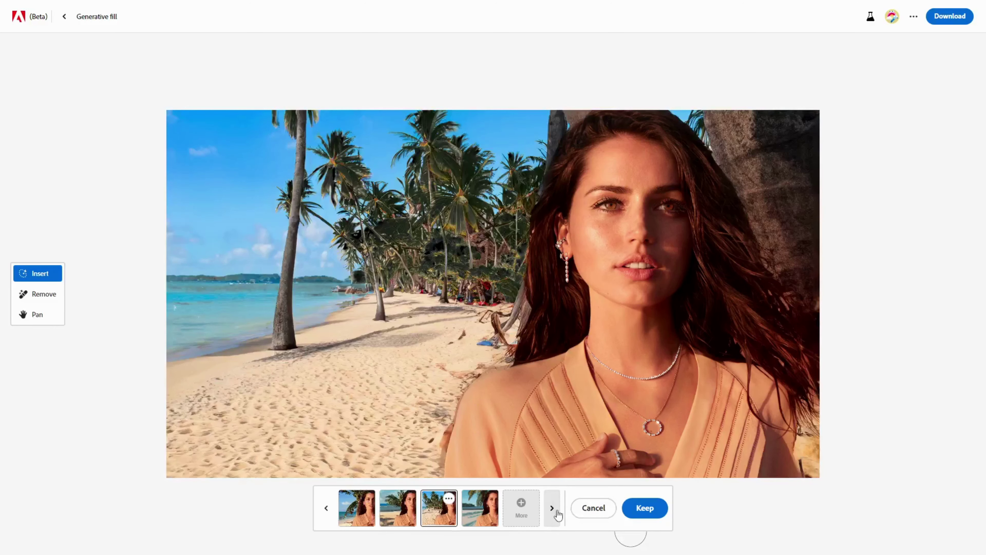
{"action": "left_click", "coordinate": [558, 514]}
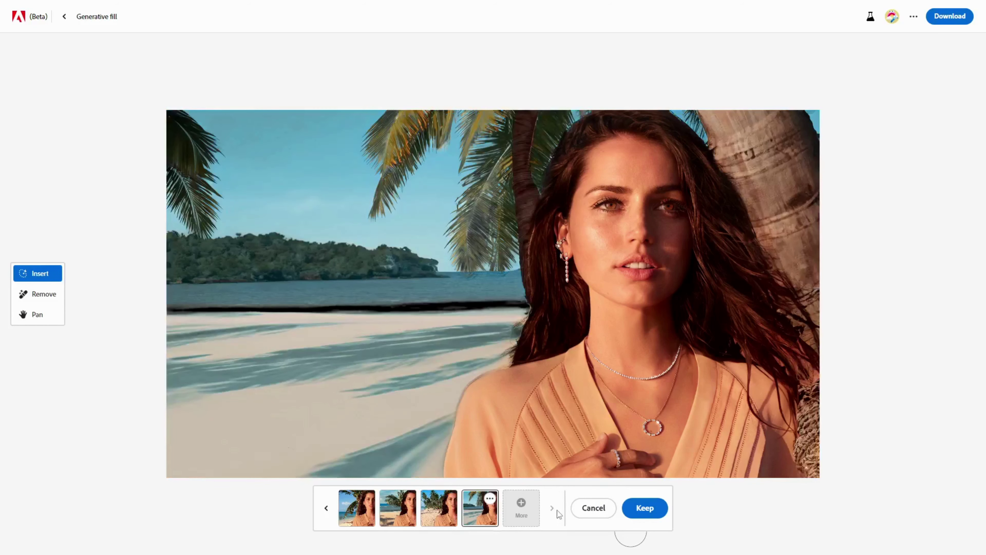
{"action": "left_click", "coordinate": [531, 512]}
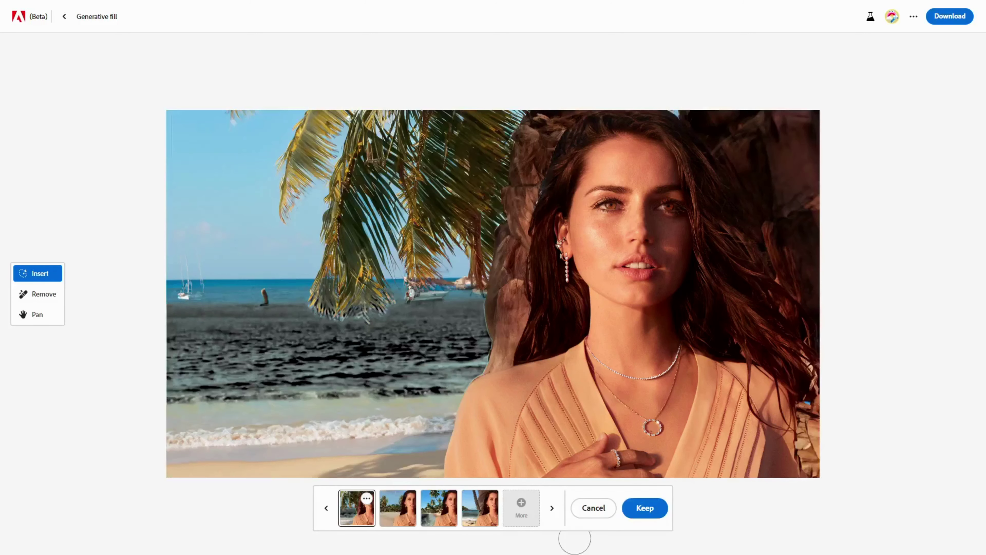
{"action": "left_click", "coordinate": [551, 507]}
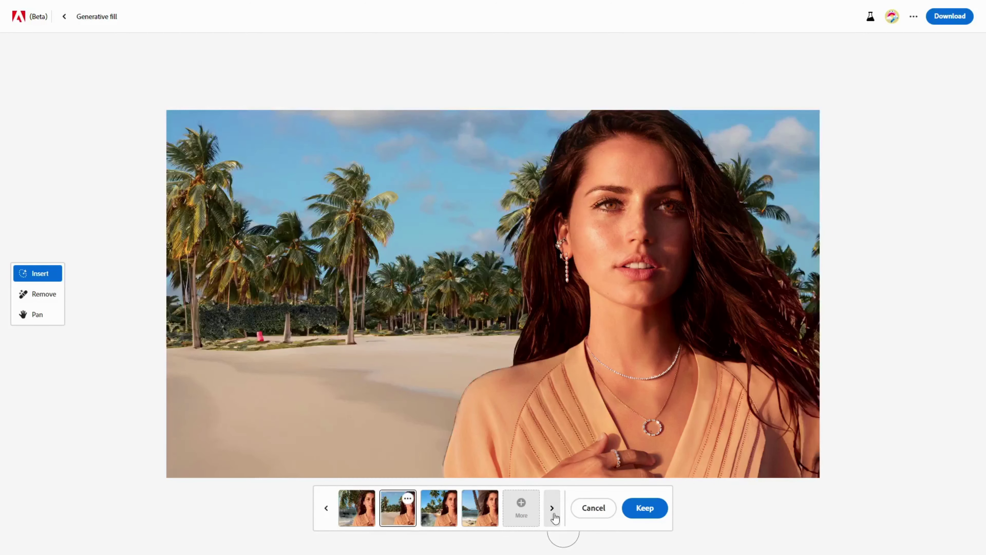
{"action": "left_click", "coordinate": [553, 511]}
{"action": "left_click", "coordinate": [553, 511]}
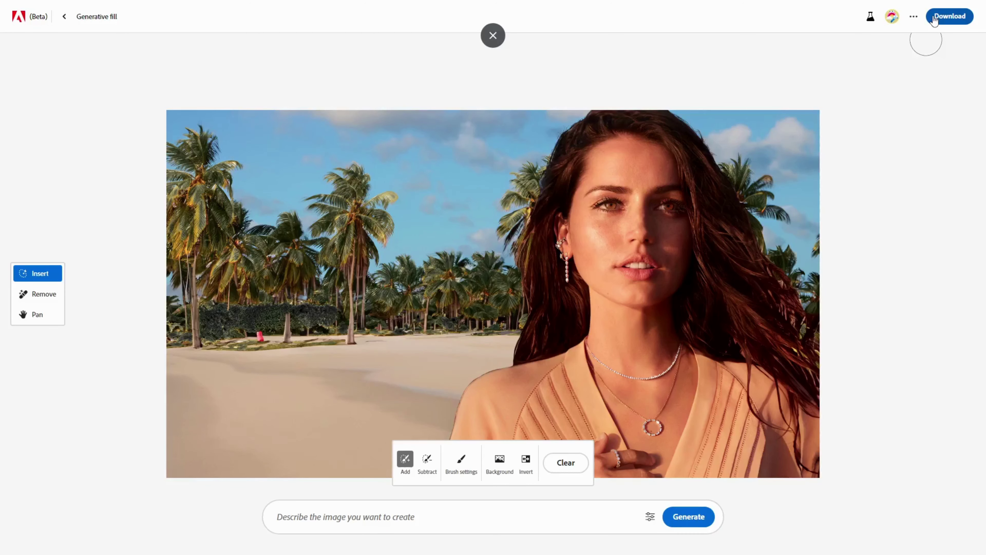
{"action": "left_click", "coordinate": [932, 16]}
{"action": "left_click", "coordinate": [933, 17]}
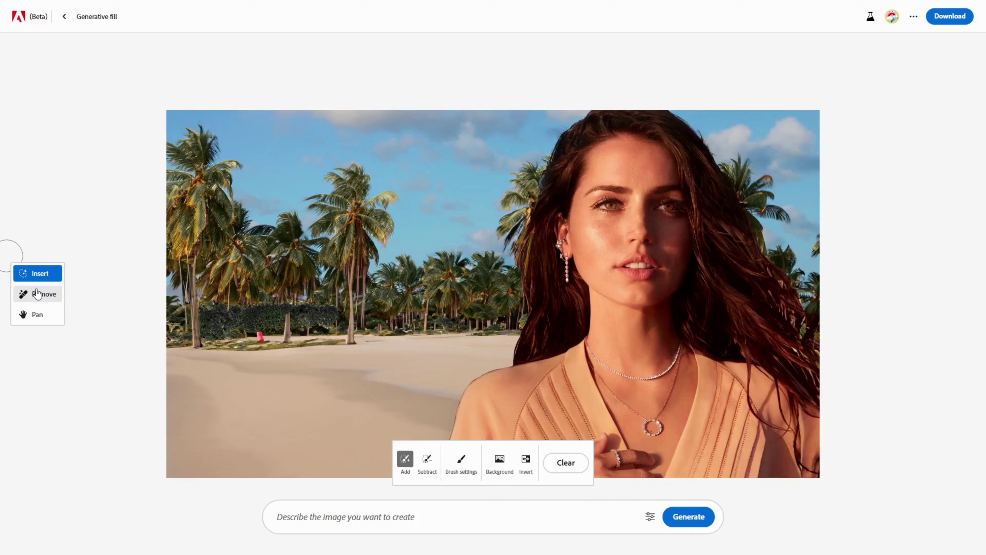
Brush a removal mask over the woman's peach top after adjusting brush settings
{"action": "left_click", "coordinate": [37, 294]}
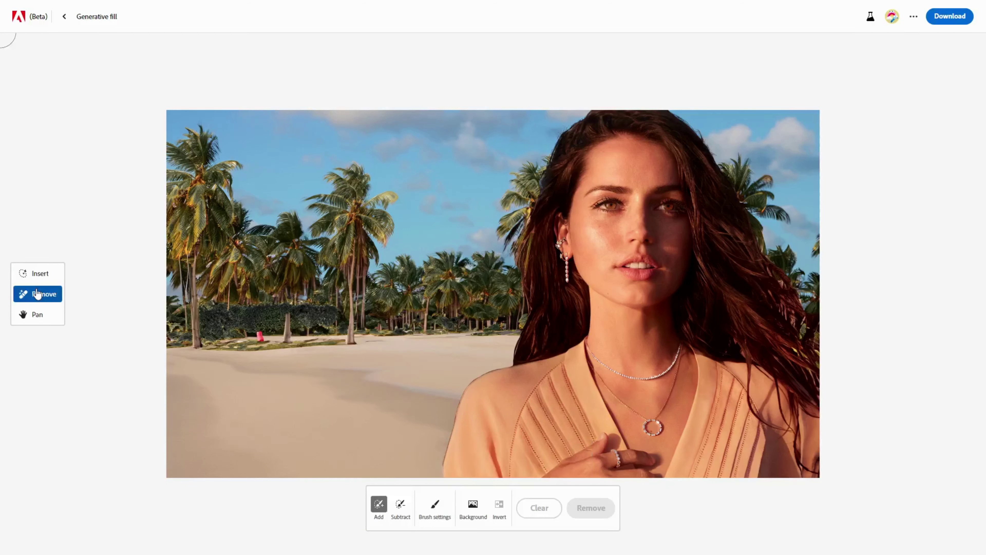
{"action": "left_click", "coordinate": [434, 505]}
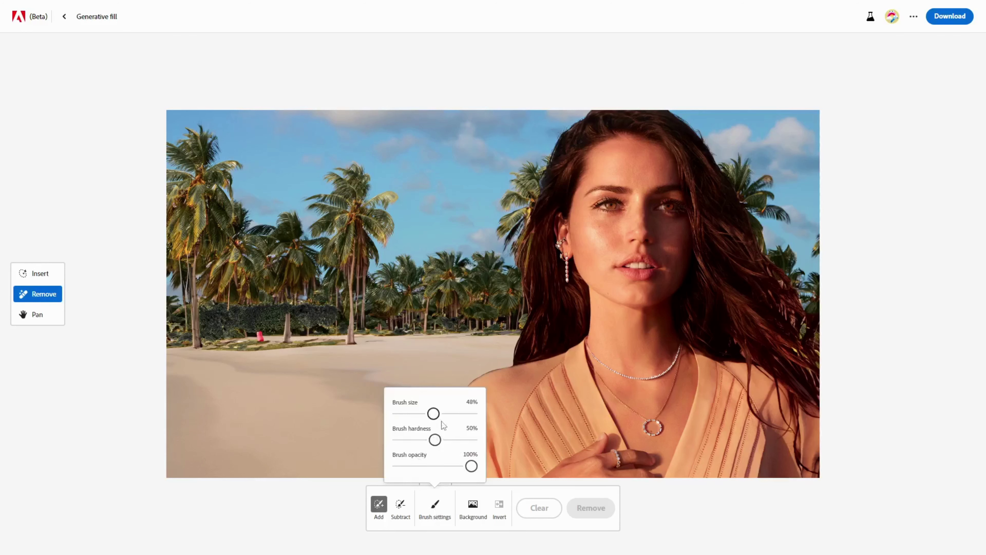
{"action": "mouse_move", "coordinate": [567, 365]}
{"action": "left_mouse_down"}
{"action": "mouse_move", "coordinate": [541, 389]}
{"action": "mouse_move", "coordinate": [484, 386]}
{"action": "mouse_move", "coordinate": [528, 372]}
{"action": "left_mouse_up"}
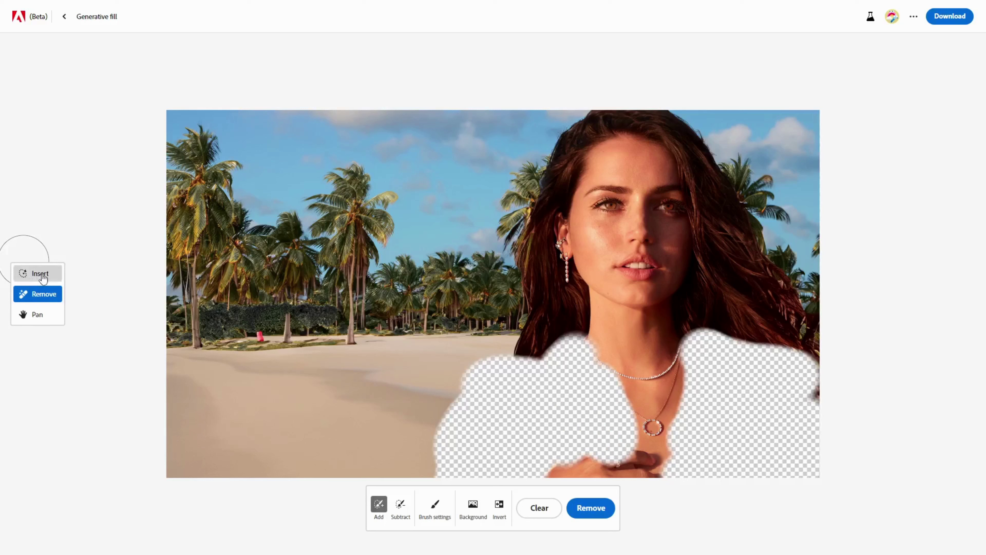
Switch to Insert and enter the prompt 'women's summer shirt'
{"action": "left_click", "coordinate": [42, 277]}
{"action": "left_click", "coordinate": [508, 519]}
{"action": "type", "text": "women's summer shirt"}
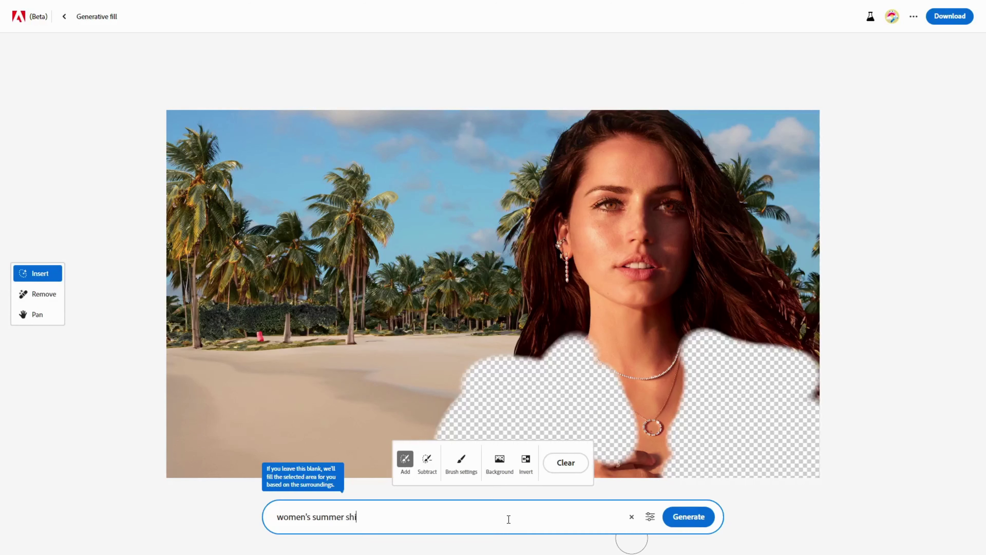
Generate summer shirts, preview the blue, teal and pink floral versions, then choose the white one
{"action": "left_click", "coordinate": [673, 519]}
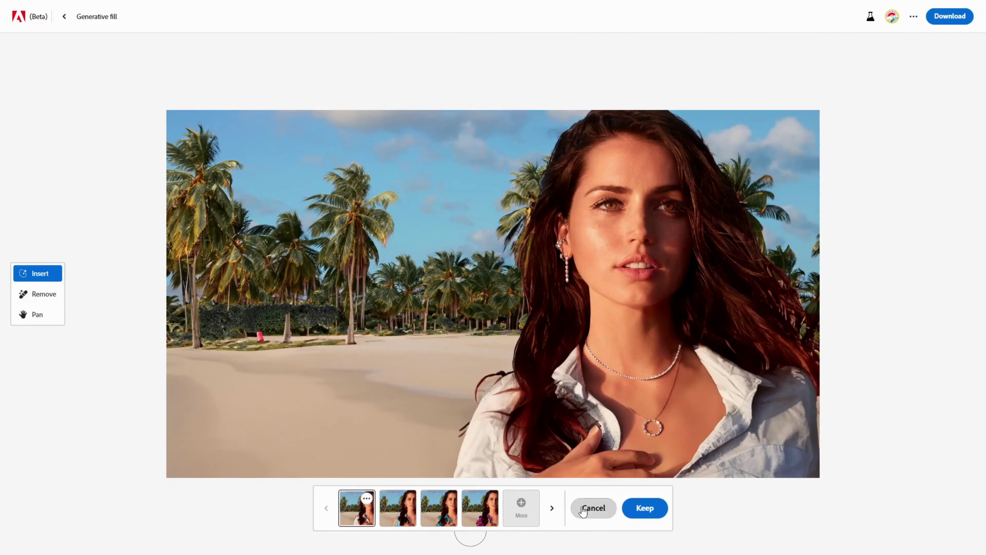
{"action": "left_click", "coordinate": [551, 516]}
{"action": "left_click", "coordinate": [551, 516]}
{"action": "left_click", "coordinate": [551, 517]}
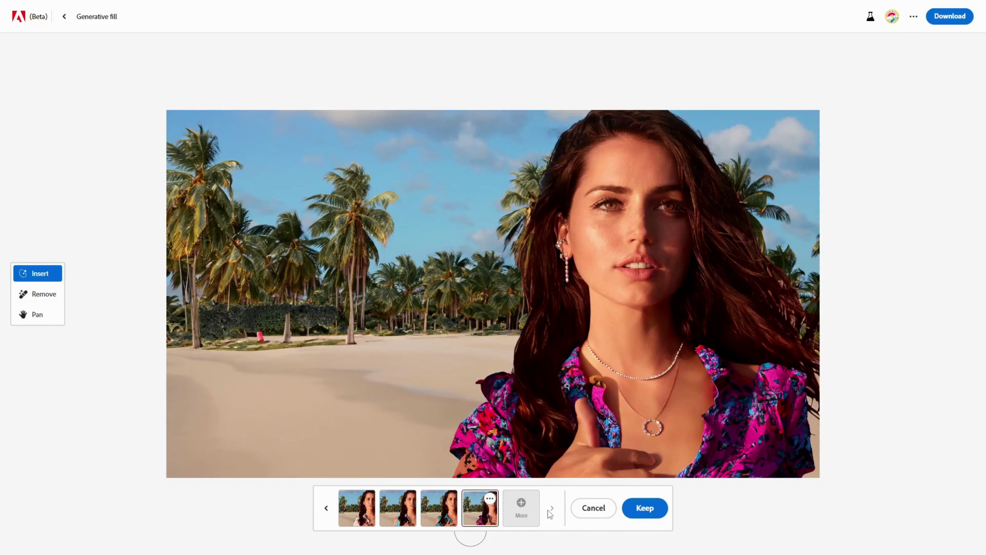
{"action": "left_click", "coordinate": [365, 502]}
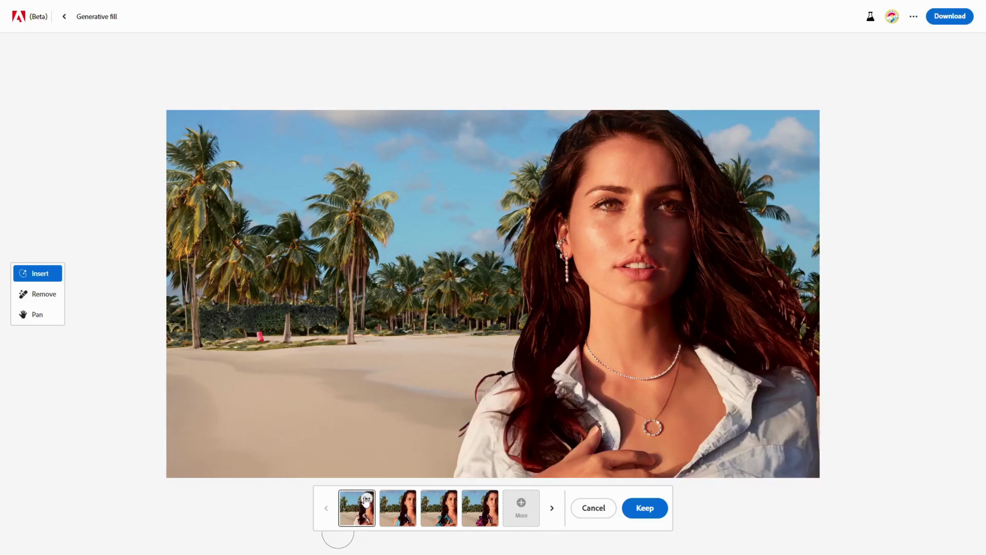
Mask a strip of sand beside the woman, extending it up to her hair
{"action": "key", "text": "r"}
{"action": "mouse_move", "coordinate": [453, 352]}
{"action": "left_mouse_down"}
{"action": "mouse_move", "coordinate": [254, 358]}
{"action": "mouse_move", "coordinate": [254, 368]}
{"action": "mouse_move", "coordinate": [282, 377]}
{"action": "left_mouse_up"}
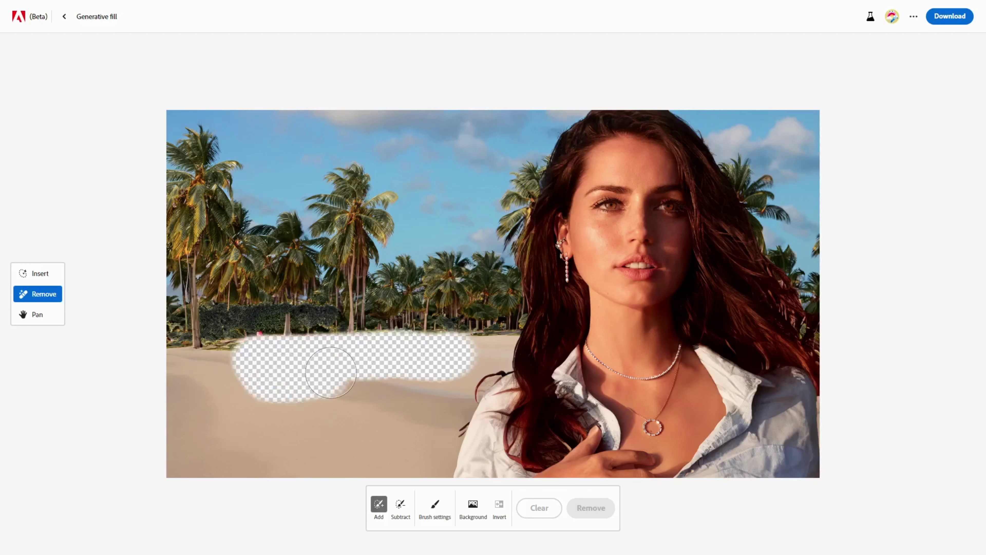
{"action": "mouse_move", "coordinate": [330, 372]}
{"action": "left_mouse_down"}
{"action": "mouse_move", "coordinate": [474, 360]}
{"action": "mouse_move", "coordinate": [466, 353]}
{"action": "left_mouse_up"}
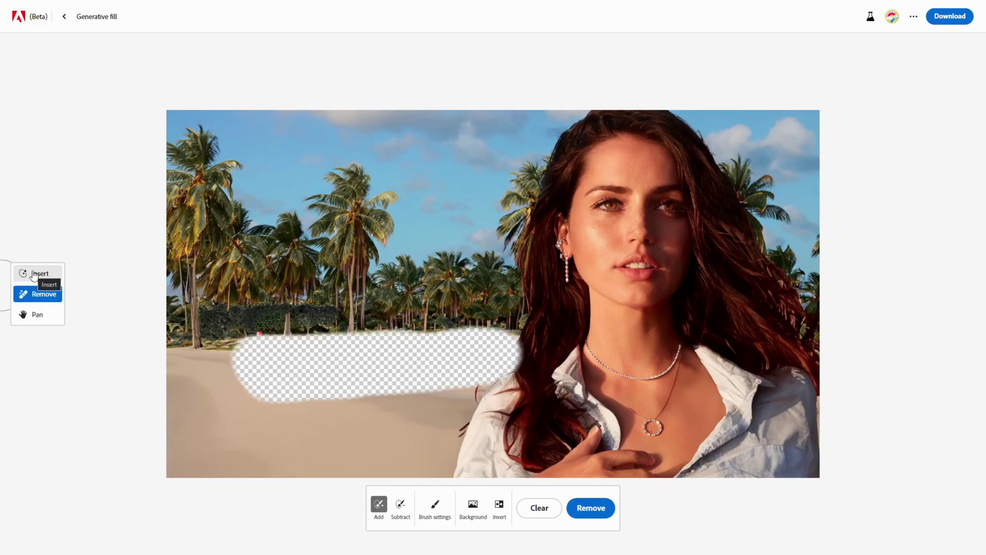
Generate a fishing boat on the masked sand with the prompt 'fishing boat'
{"action": "left_click", "coordinate": [34, 273]}
{"action": "type", "text": "fishing boat"}
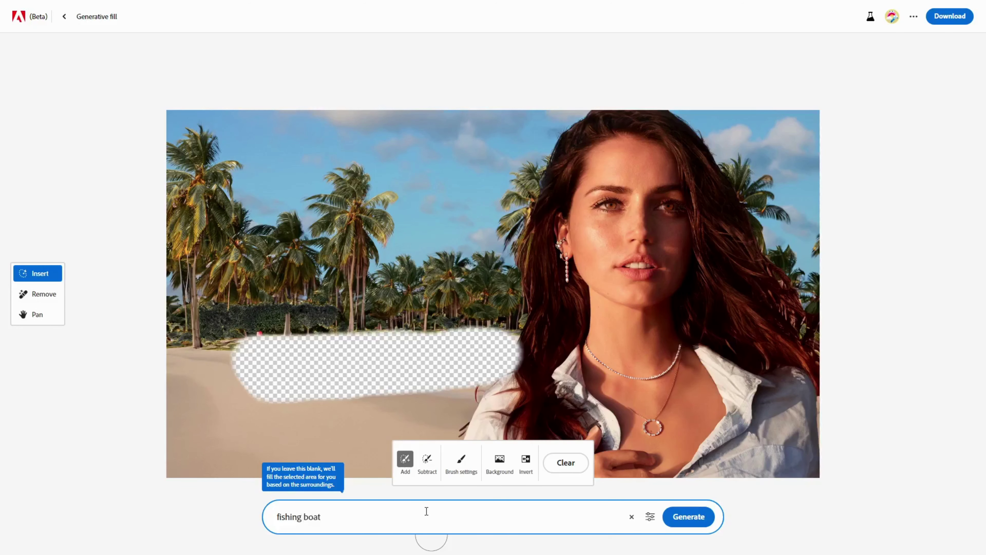
{"action": "left_click", "coordinate": [693, 525]}
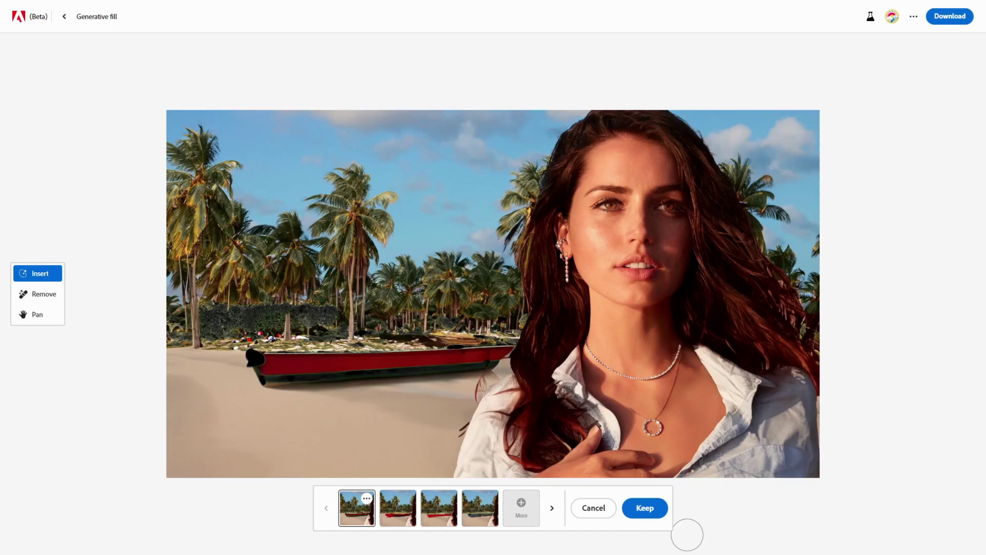
{"action": "left_click", "coordinate": [38, 294]}
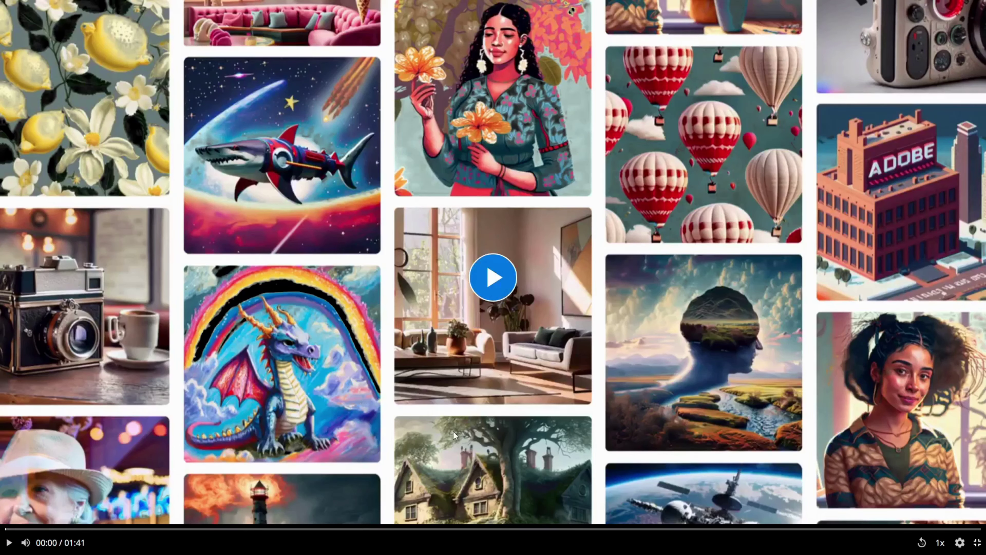
Start playing the Firefly introduction video
{"action": "left_click", "coordinate": [453, 432]}
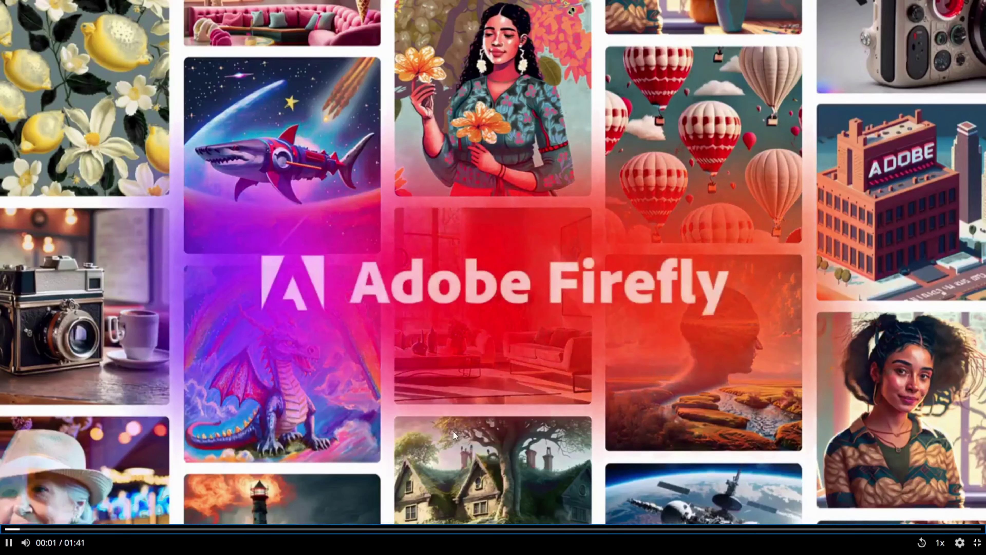